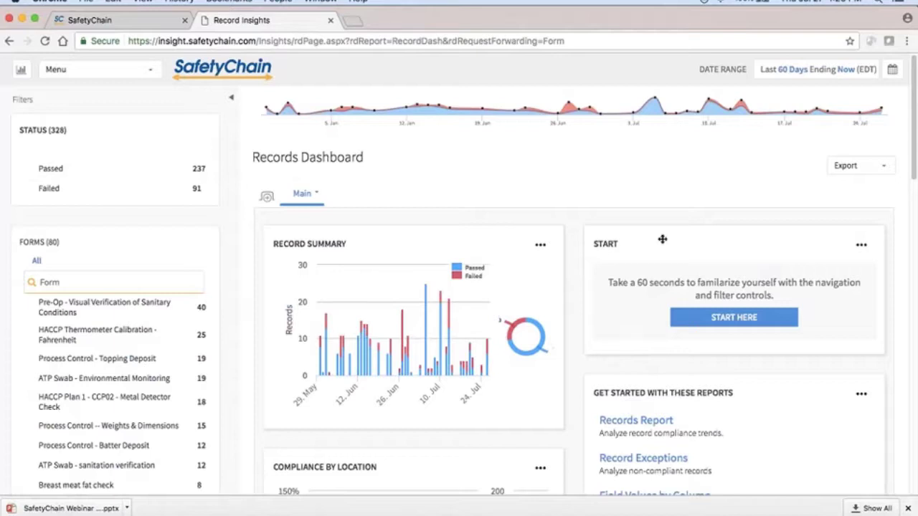
# - Rearrange the dashboard cards and keep the date range at the last 60 days
pyautogui.moveTo(662, 239)
pyautogui.mouseDown()
pyautogui.moveTo(273, 230)
pyautogui.moveTo(567, 227)
pyautogui.moveTo(654, 237)
pyautogui.mouseUp()
pyautogui.moveTo(393, 236); pyautogui.dragTo(352, 225)
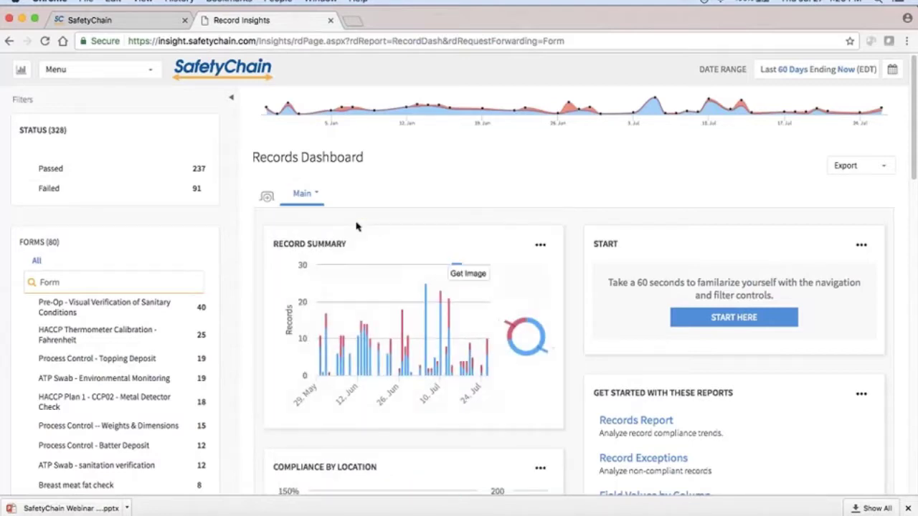
pyautogui.moveTo(431, 461); pyautogui.dragTo(431, 416)
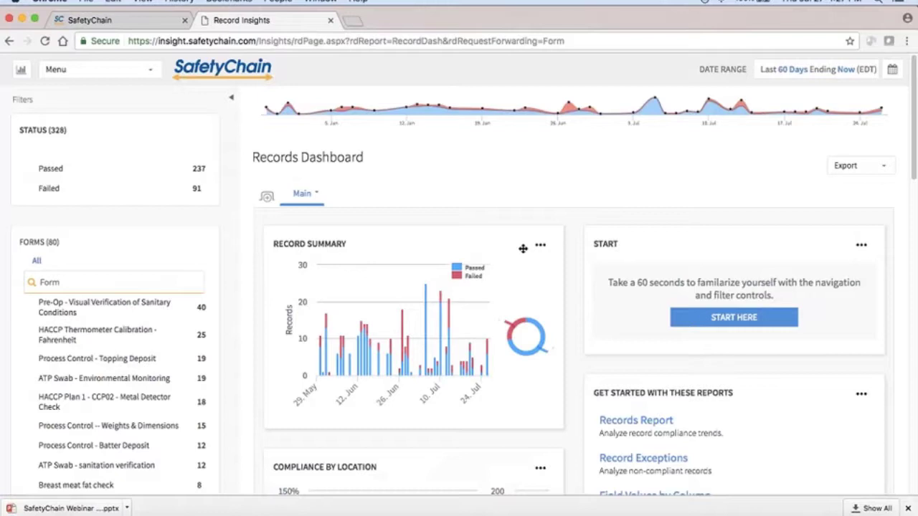
pyautogui.click(827, 72)
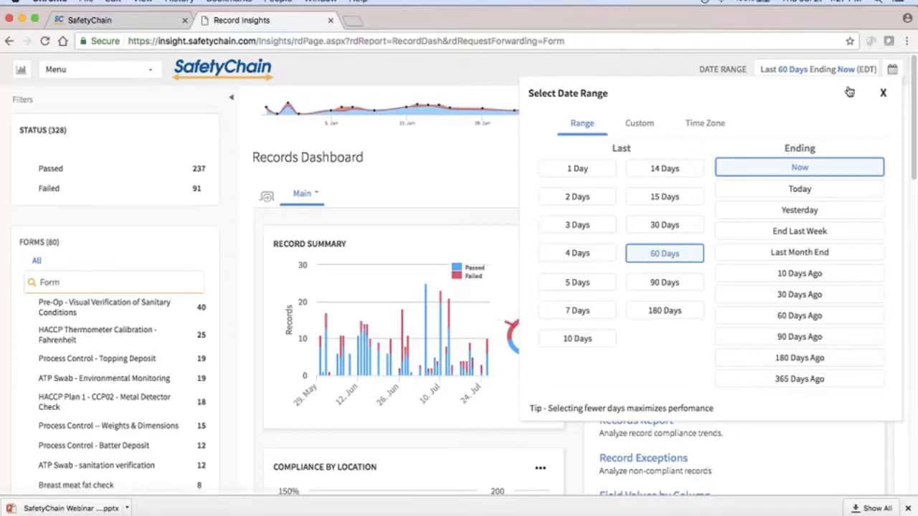
pyautogui.click(665, 257)
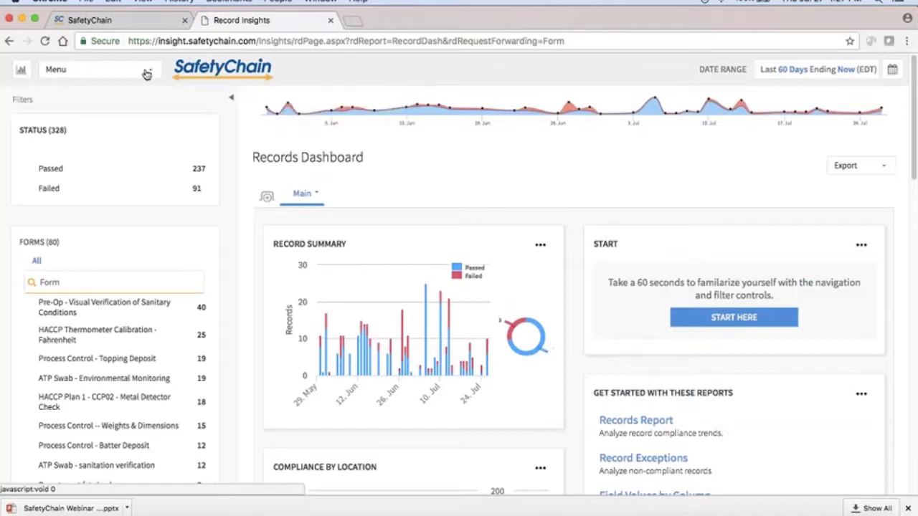
# - Filter the dashboard to Failed records, then remove the Failed status filter
pyautogui.click(50, 189)
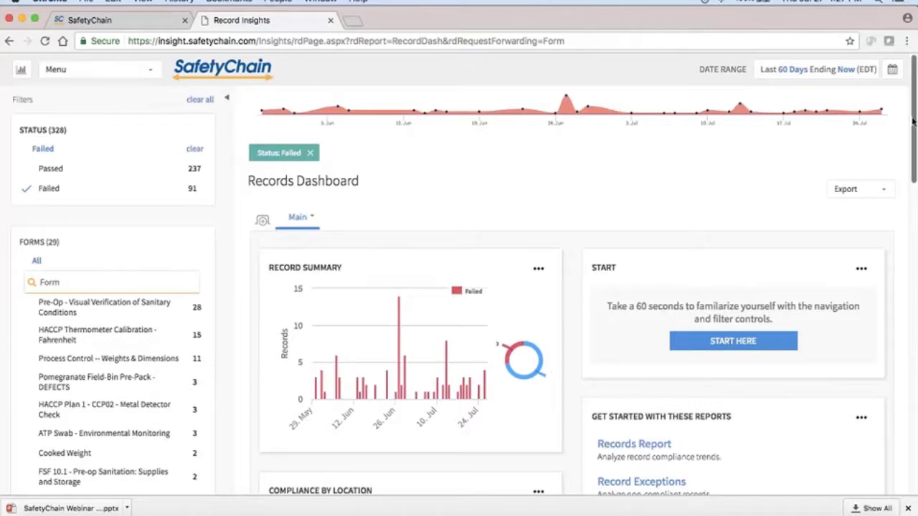
pyautogui.moveTo(911, 122)
pyautogui.mouseDown()
pyautogui.moveTo(916, 181)
pyautogui.moveTo(912, 115)
pyautogui.mouseUp()
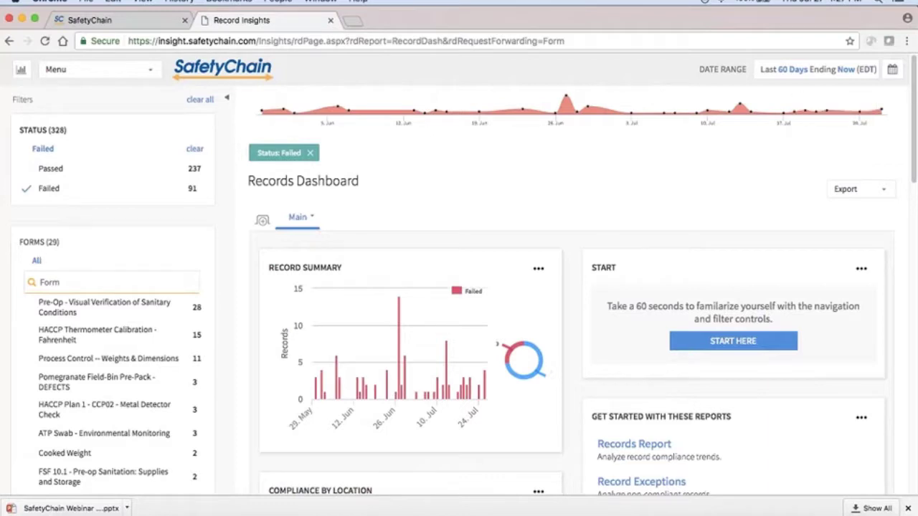
pyautogui.click(194, 149)
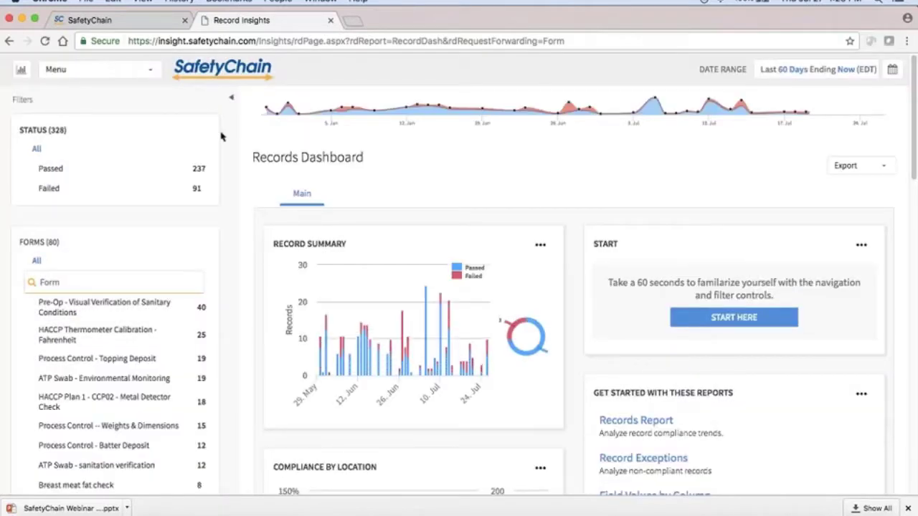
# - Open the Record Summary report showing 328 records with its chart and list
pyautogui.click(152, 71)
pyautogui.click(135, 119)
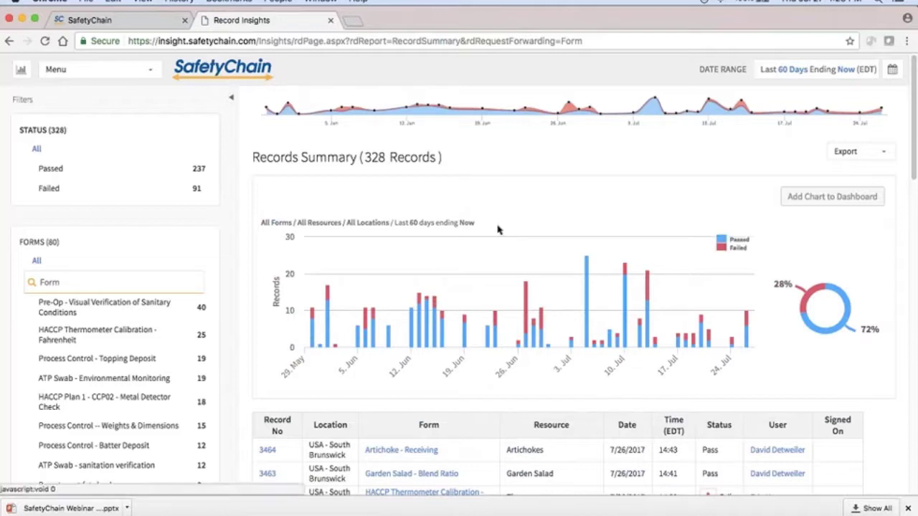
pyautogui.scroll(-5, 744, 227)
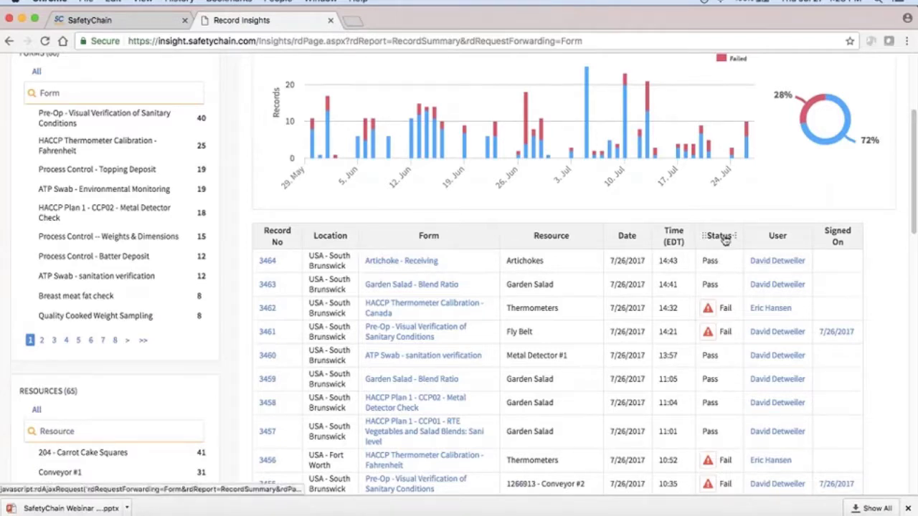
# - Sort the record list by Status and show the available export formats
pyautogui.click(724, 241)
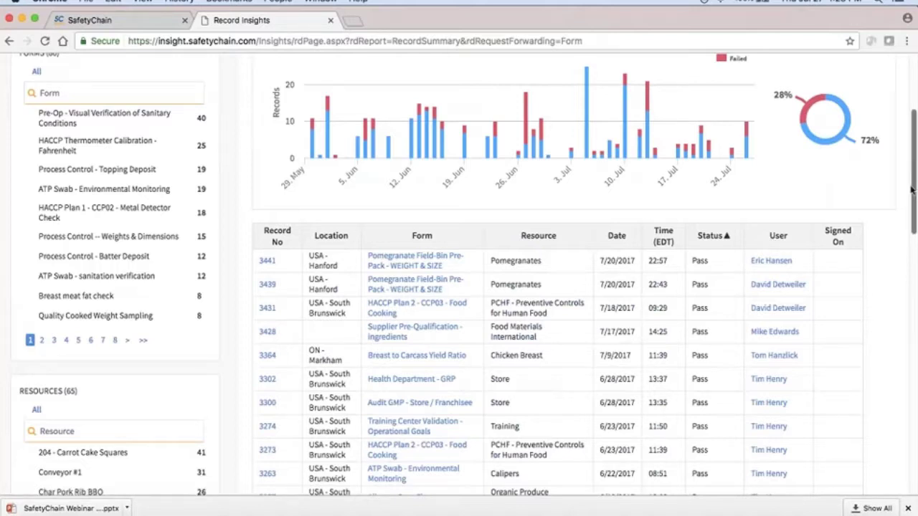
pyautogui.moveTo(912, 189); pyautogui.dragTo(914, 129)
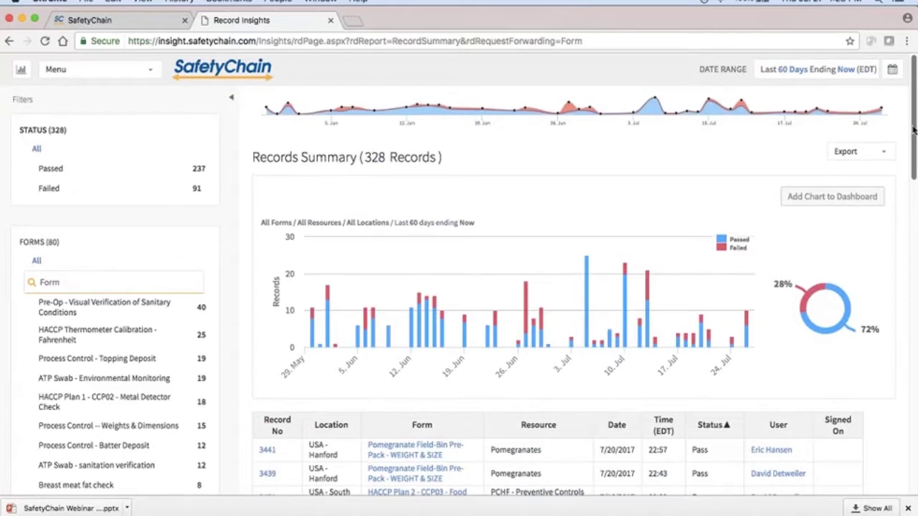
pyautogui.click(886, 152)
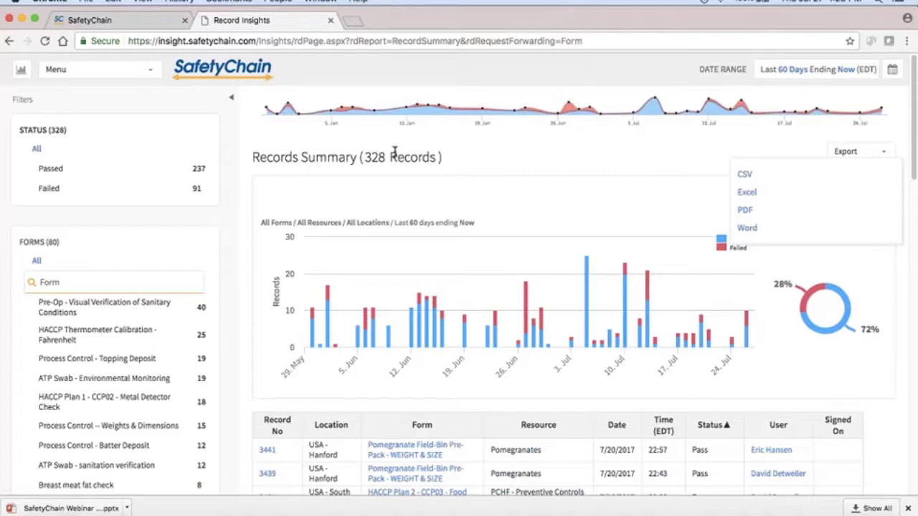
# - Switch to the Record Stats report showing count, average, median and min/max per field
pyautogui.click(151, 72)
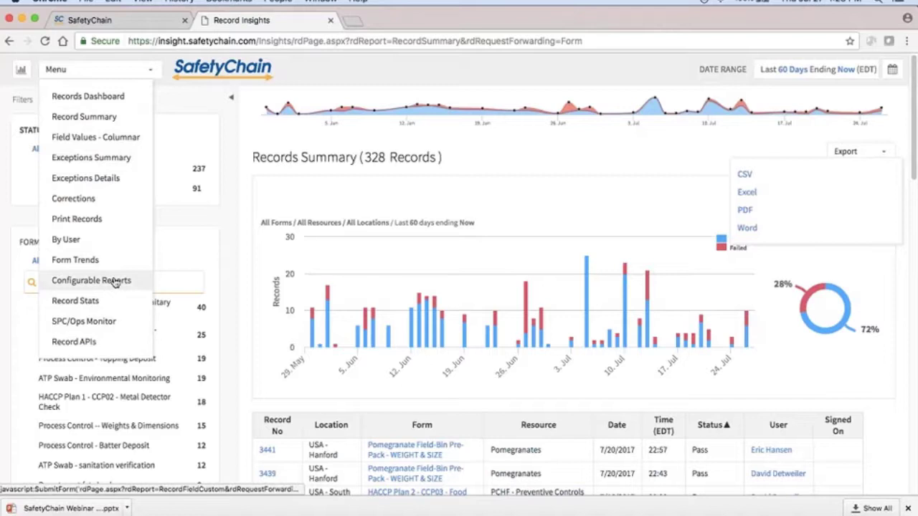
pyautogui.click(93, 303)
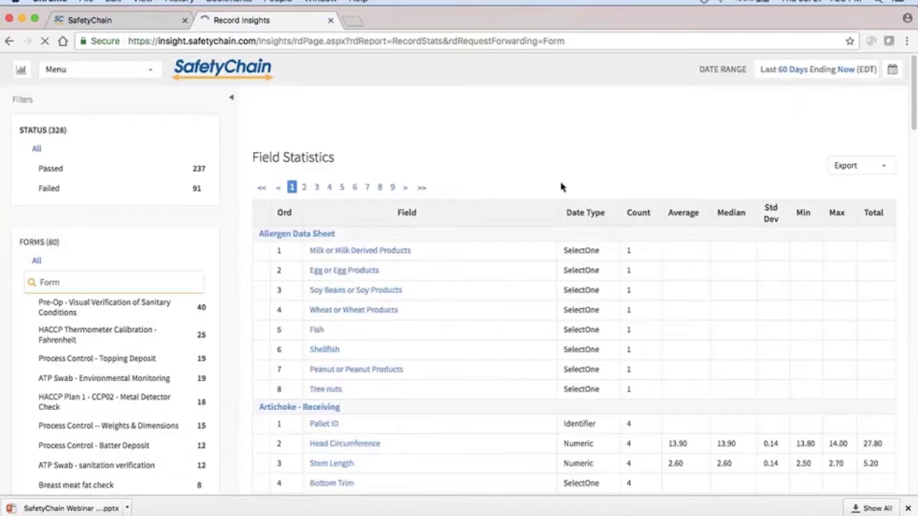
# - Filter Field Statistics to the Process Control - Breast Meat Fat % form by searching 'proce'
pyautogui.click(121, 280)
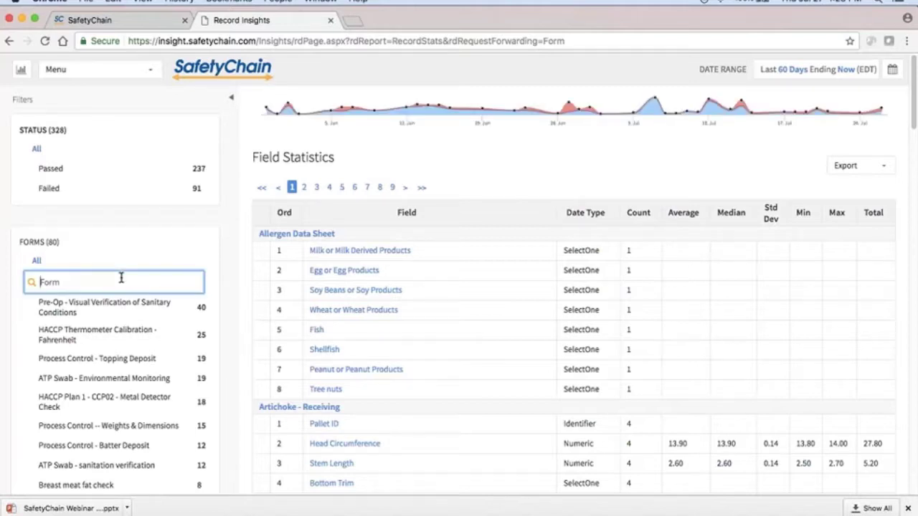
pyautogui.write('pr')
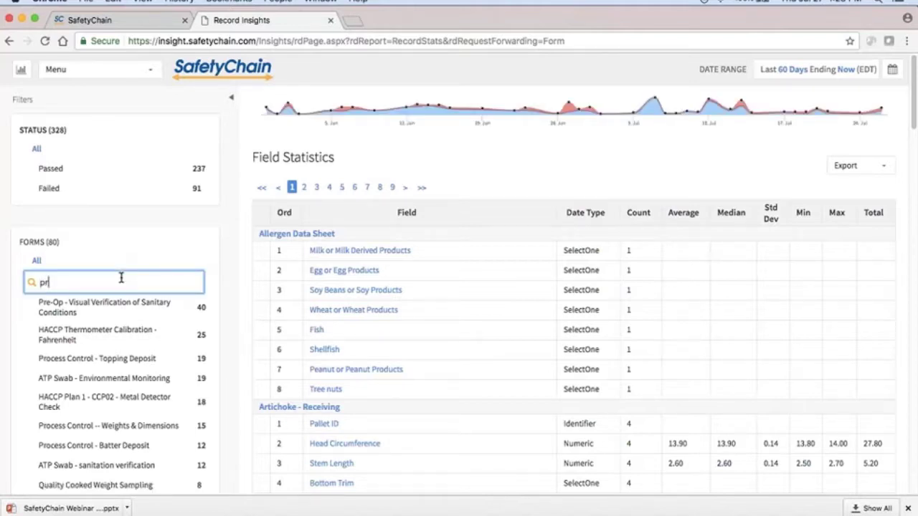
pyautogui.write('oce')
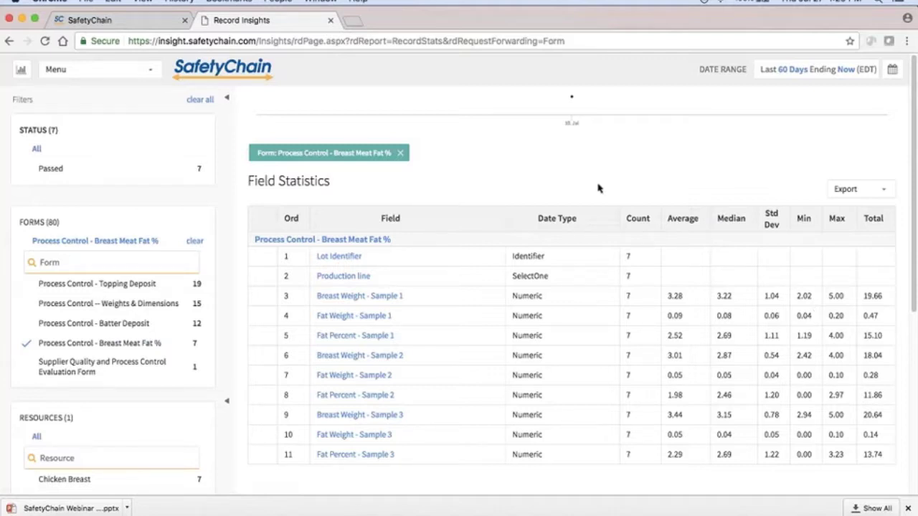
pyautogui.click(109, 259)
# - Filter Field Statistics to the Artichoke - Receiving form by searching 'arti'
pyautogui.write('arti')
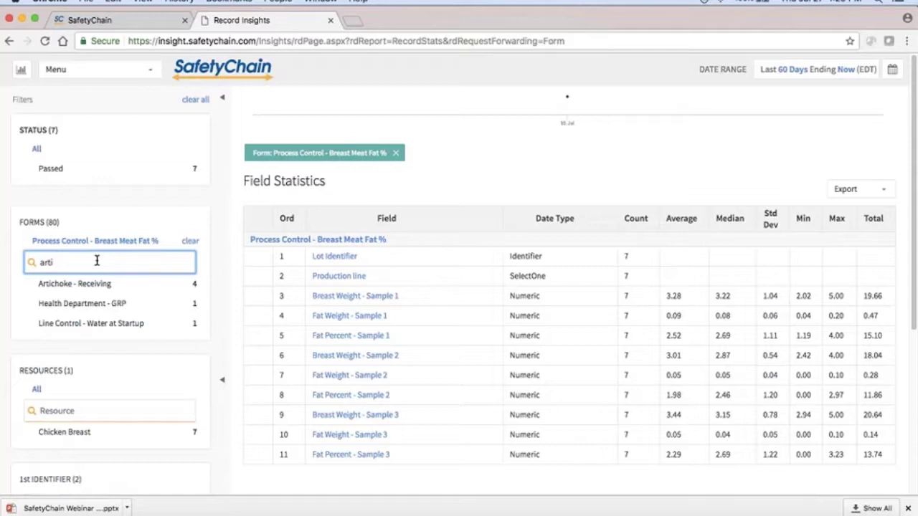
pyautogui.click(232, 136)
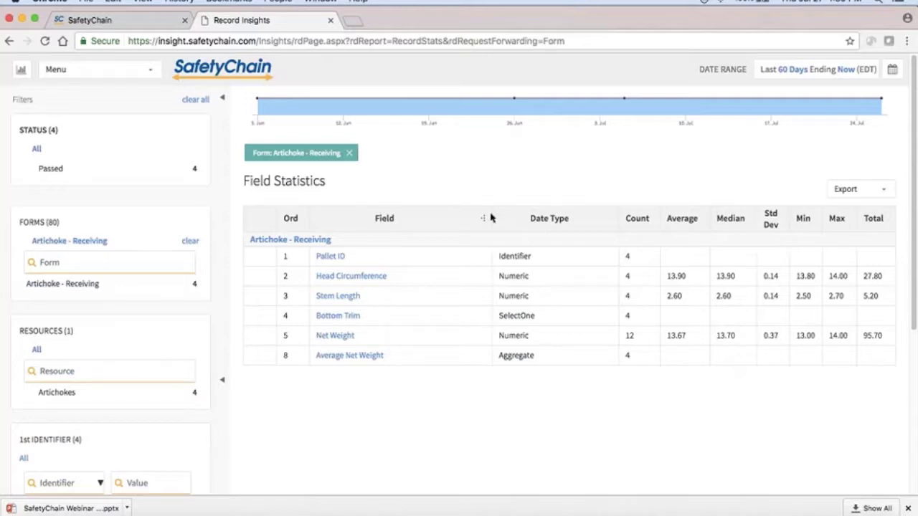
pyautogui.click(148, 69)
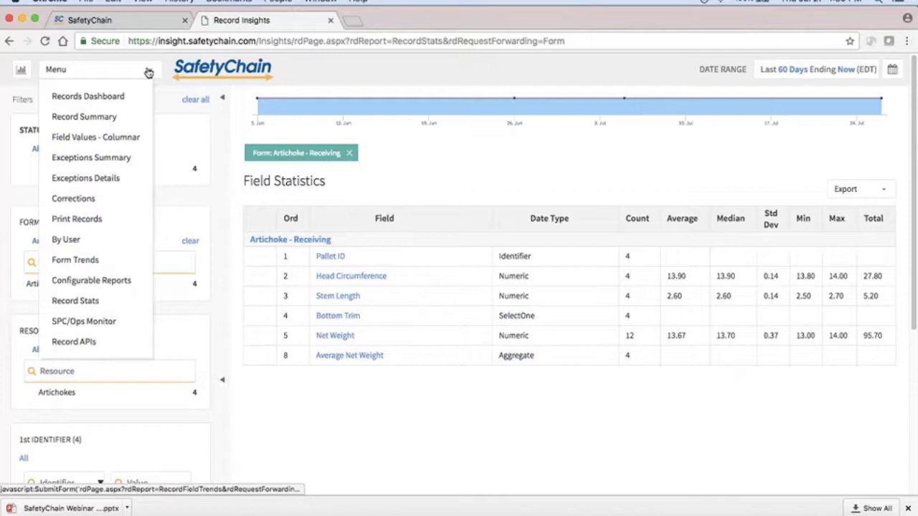
# - Open SPC/Ops Monitor without the Artichoke - Receiving filter, keeping the 5 min chart refresh
pyautogui.click(105, 322)
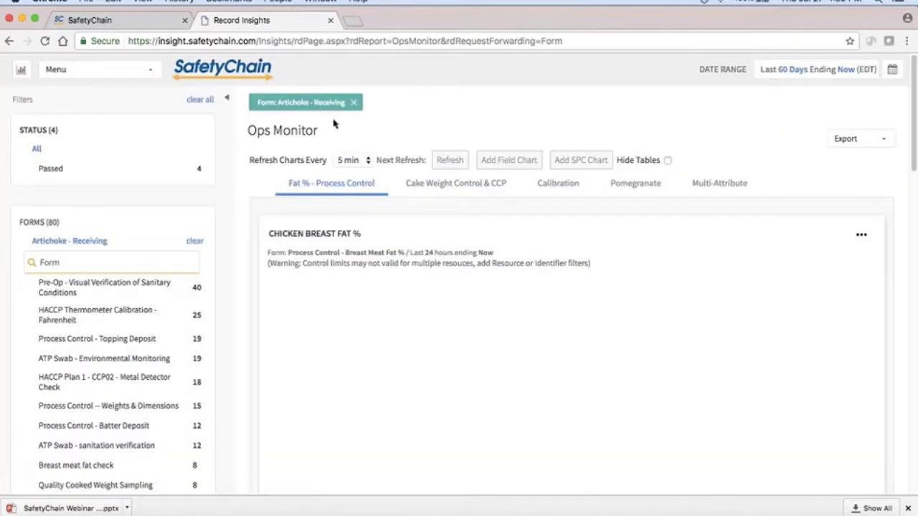
pyautogui.click(353, 105)
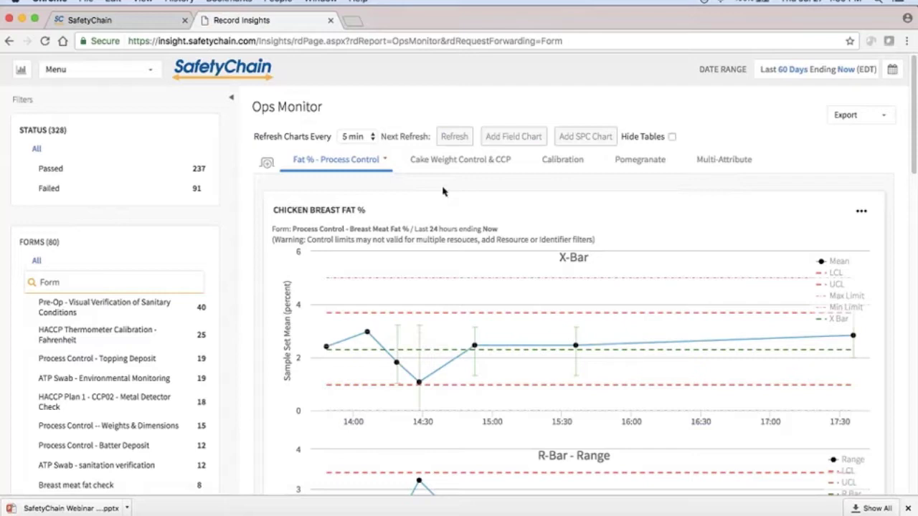
pyautogui.moveTo(531, 368)
pyautogui.click(373, 137)
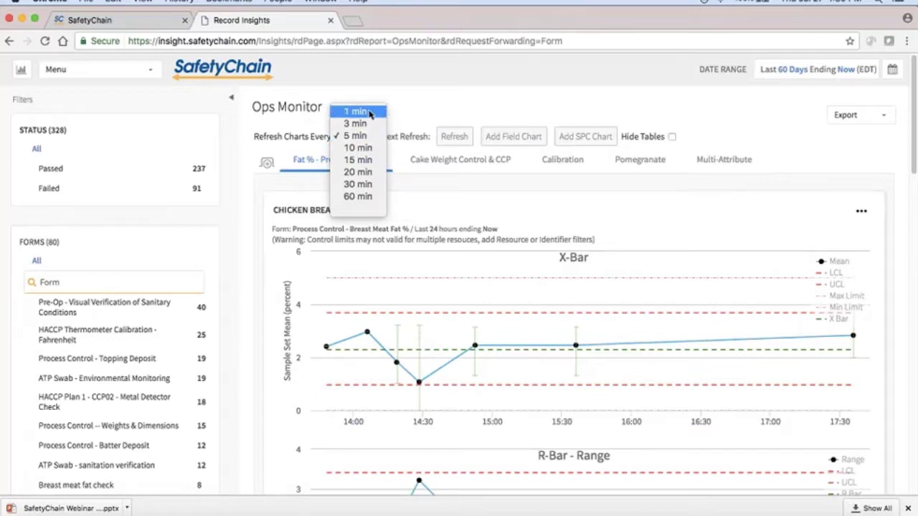
pyautogui.click(413, 100)
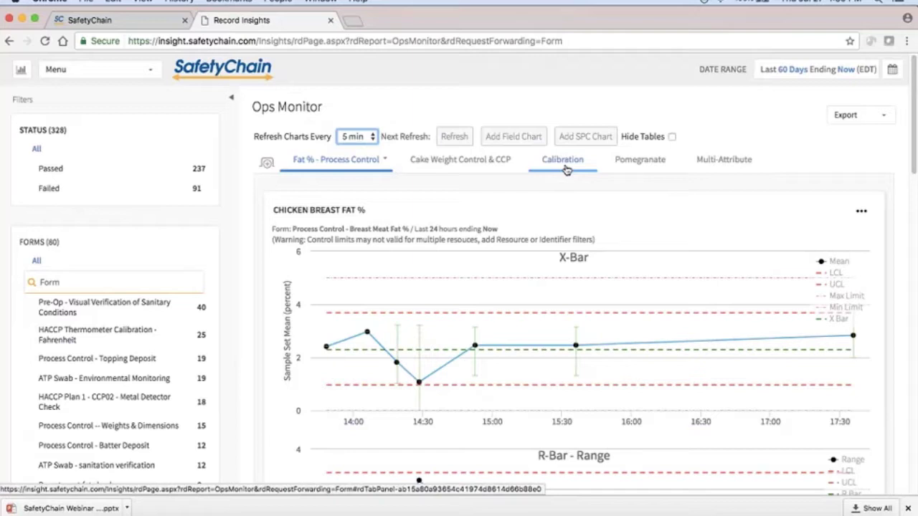
pyautogui.click(566, 167)
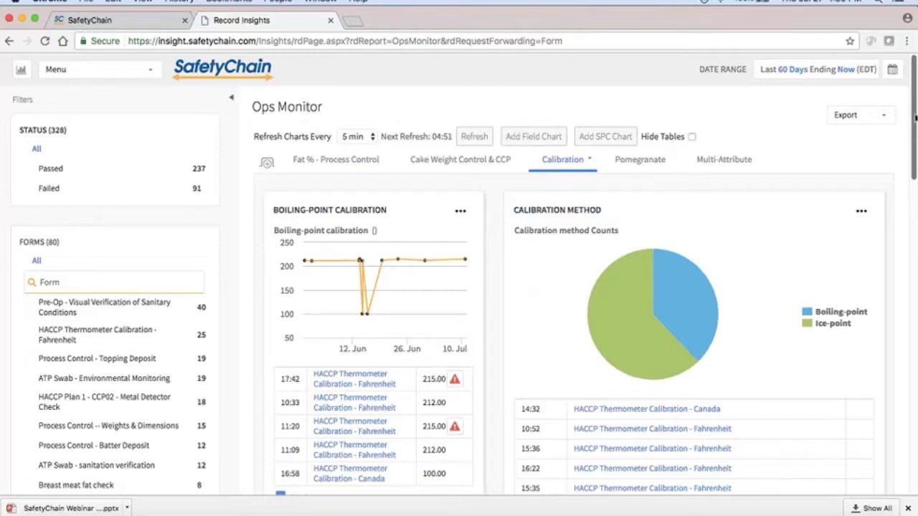
# - Review the Calibration charts: boiling-point and ice-point readings, method and thermometer counts
pyautogui.scroll(-3, 915, 117)
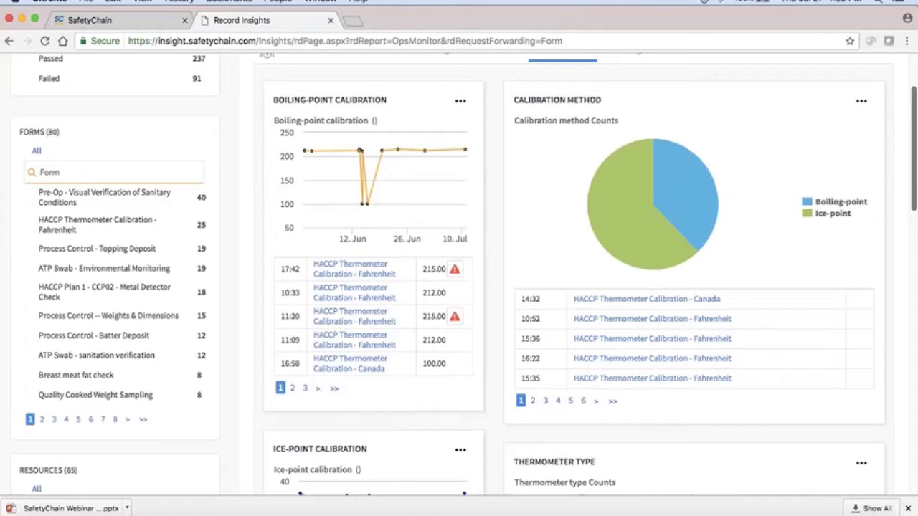
pyautogui.scroll(2, 488, 134)
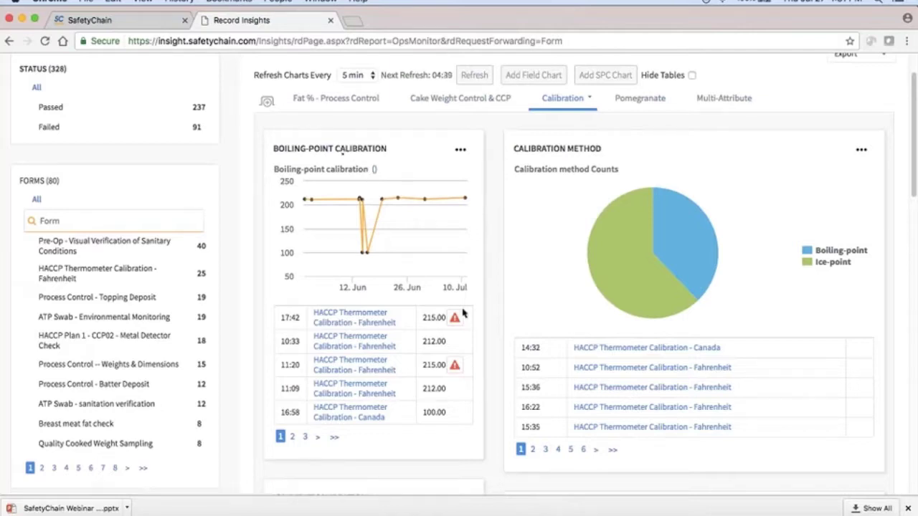
pyautogui.moveTo(624, 282)
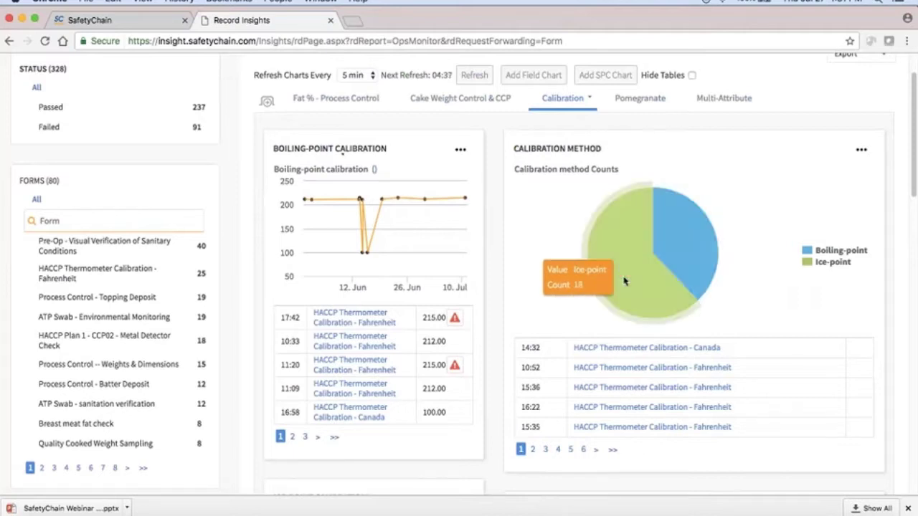
pyautogui.moveTo(666, 256)
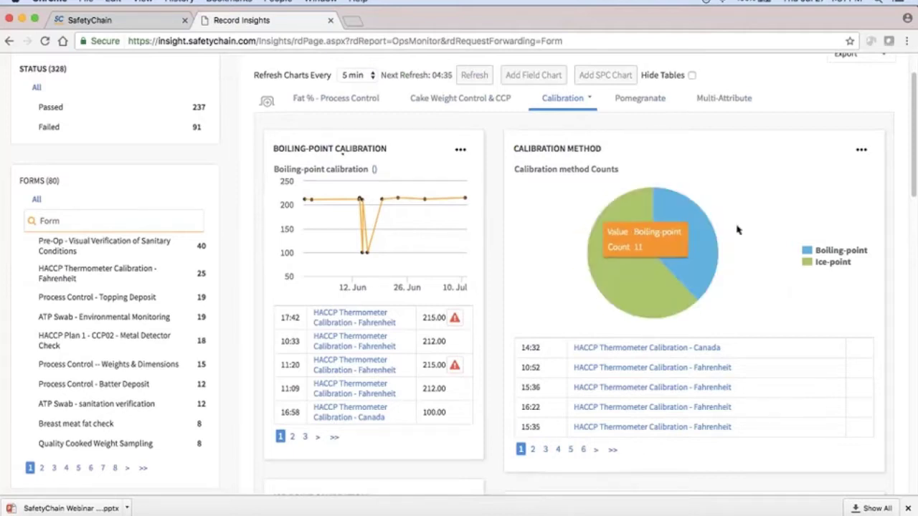
pyautogui.scroll(-3, 738, 230)
pyautogui.scroll(-9, 757, 258)
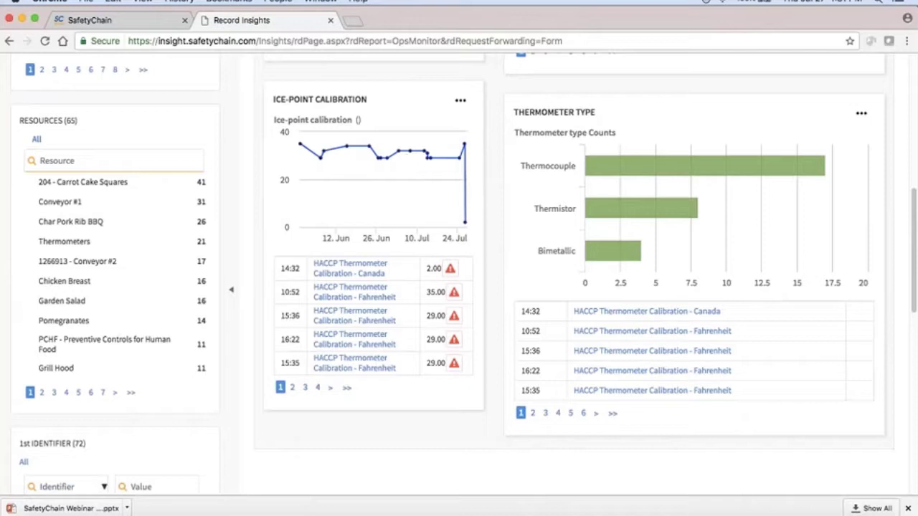
pyautogui.moveTo(915, 215); pyautogui.dragTo(915, 76)
# - Collapse the Filters sidebar so the Calibration charts span the full width
pyautogui.click(227, 99)
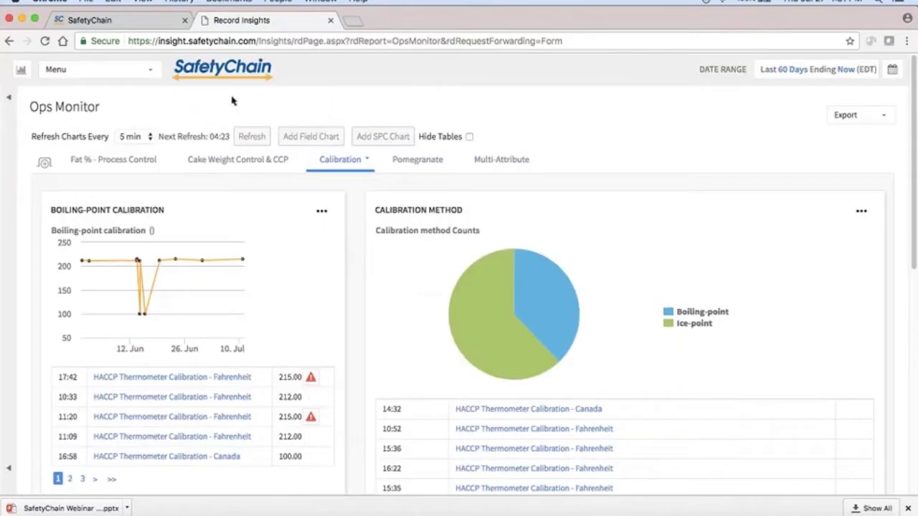
pyautogui.moveTo(916, 164); pyautogui.dragTo(916, 229)
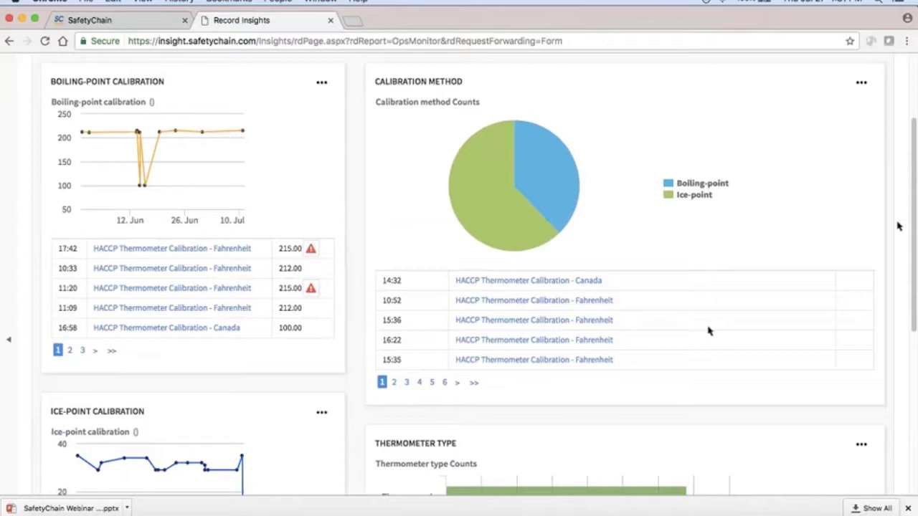
pyautogui.scroll(-3, 914, 219)
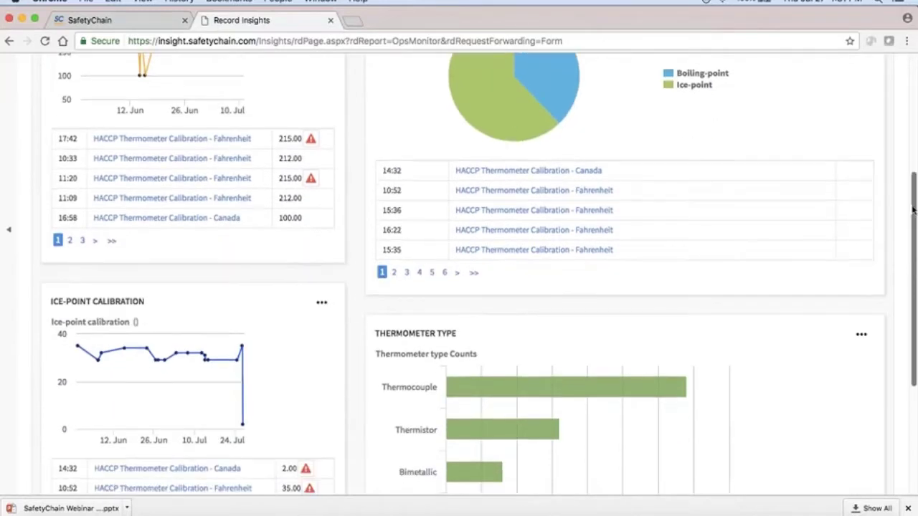
pyautogui.scroll(7, 560, 158)
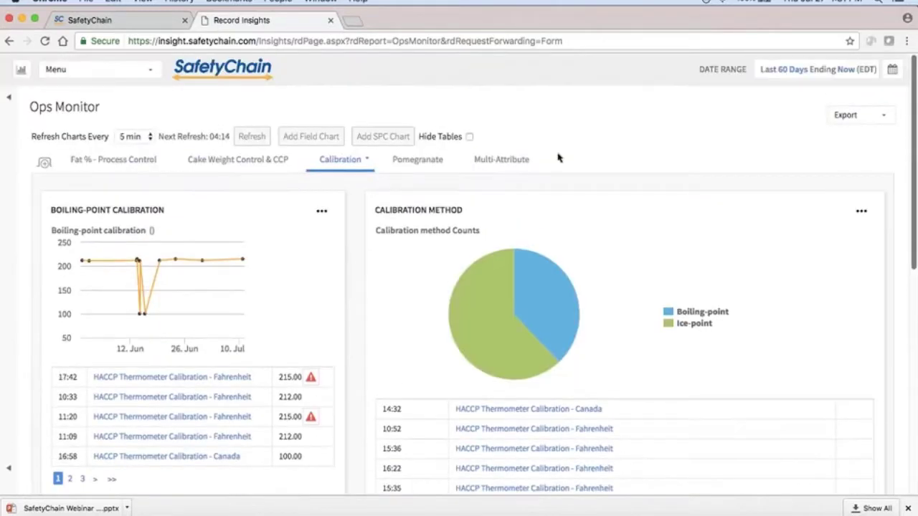
# - Show Cake Weight Control & CCP and review batter/topping X-Bar, R-Bar and metal-detector charts
pyautogui.click(260, 163)
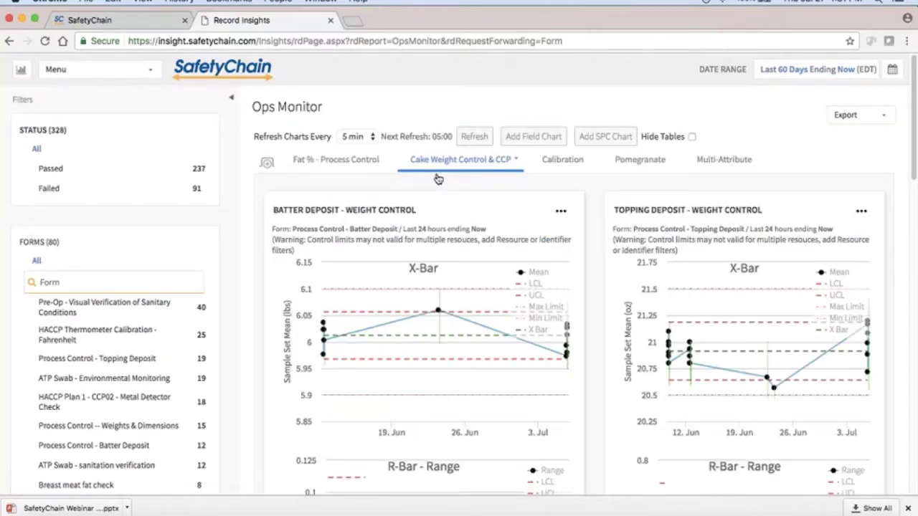
pyautogui.moveTo(911, 119); pyautogui.dragTo(913, 162)
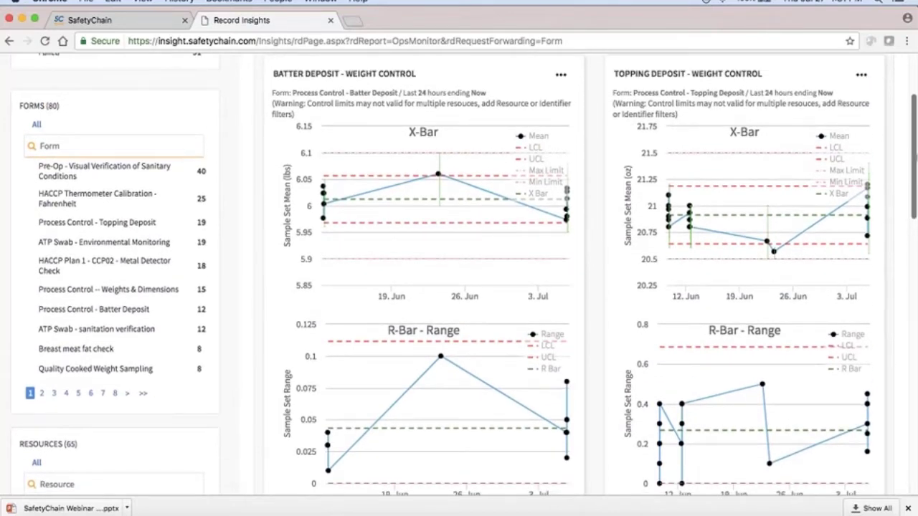
pyautogui.moveTo(912, 162); pyautogui.dragTo(915, 292)
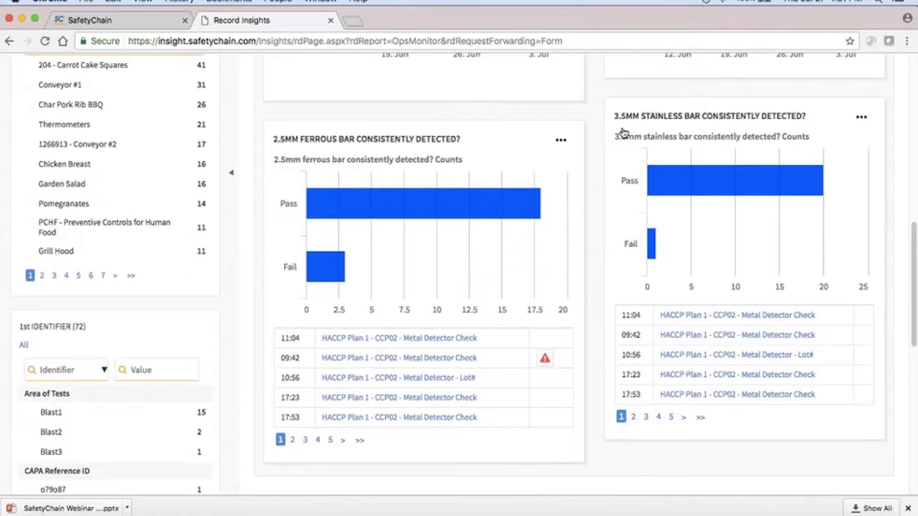
pyautogui.moveTo(915, 260); pyautogui.dragTo(916, 93)
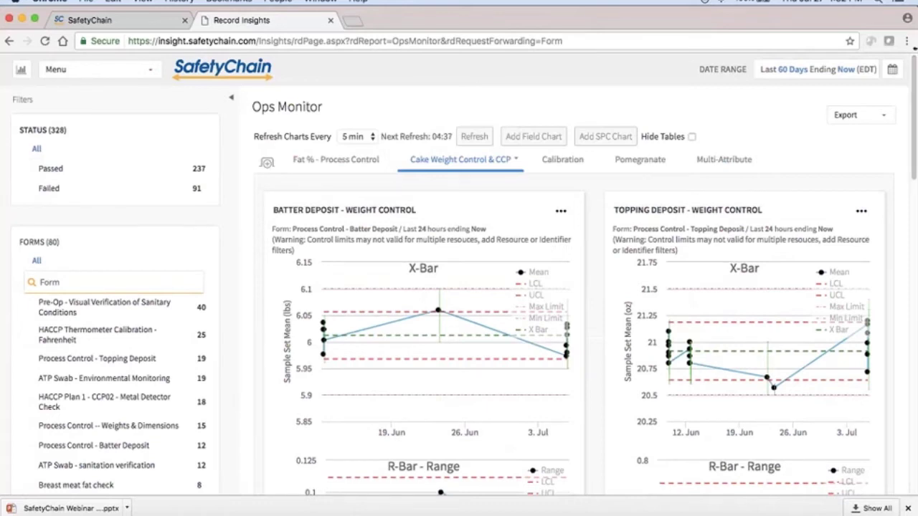